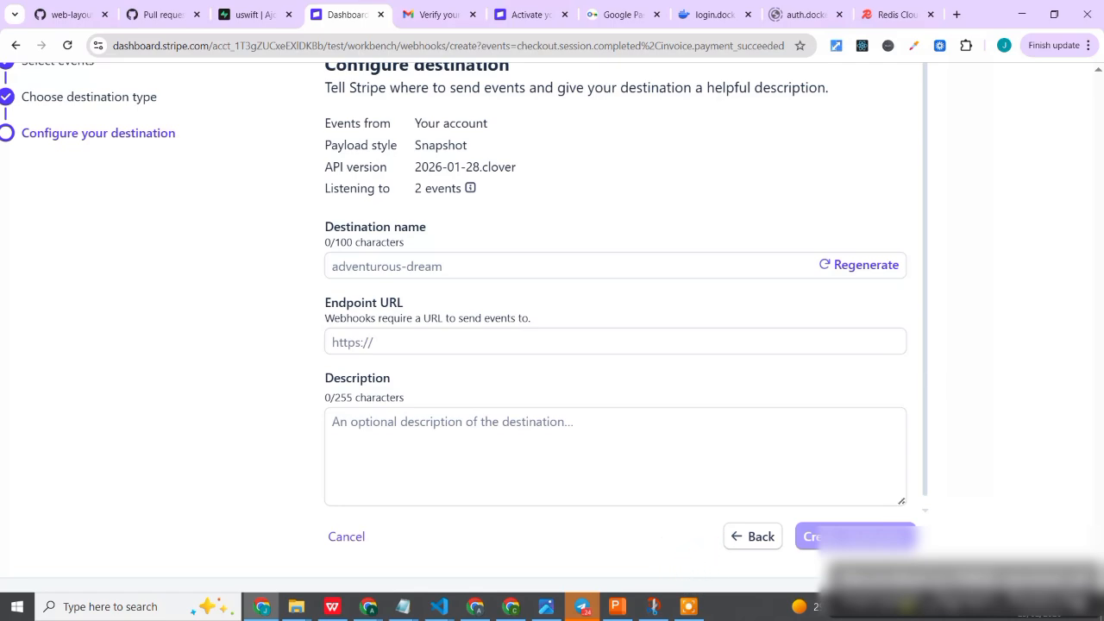
Examine the Configure destination form's name, endpoint URL and description fields.
scroll(241, 474, down, 3)
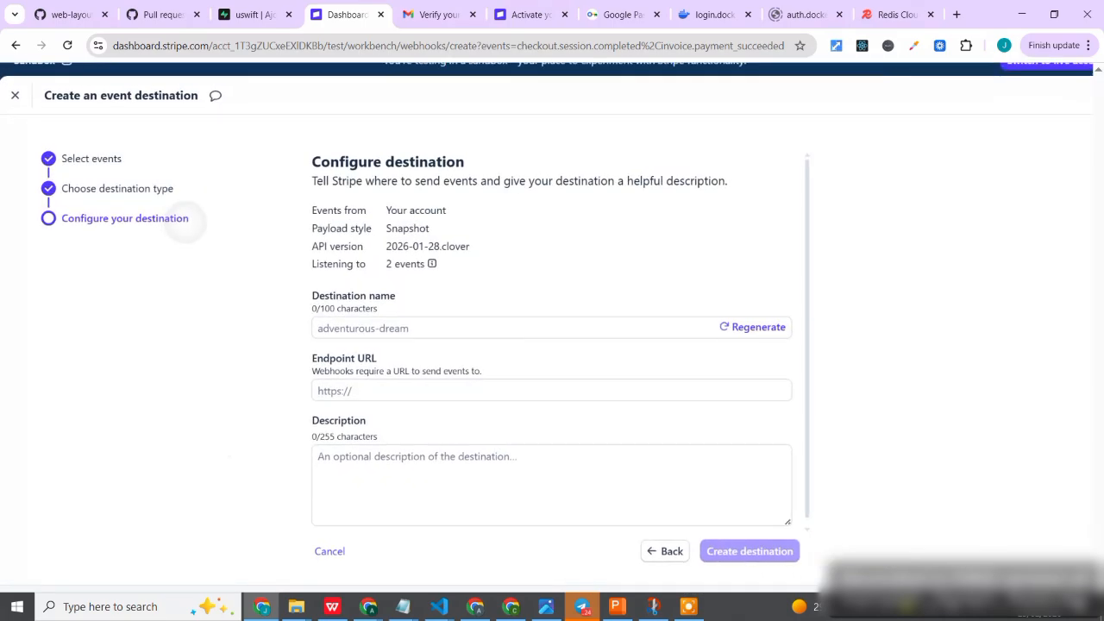
scroll(497, 349, up, 3)
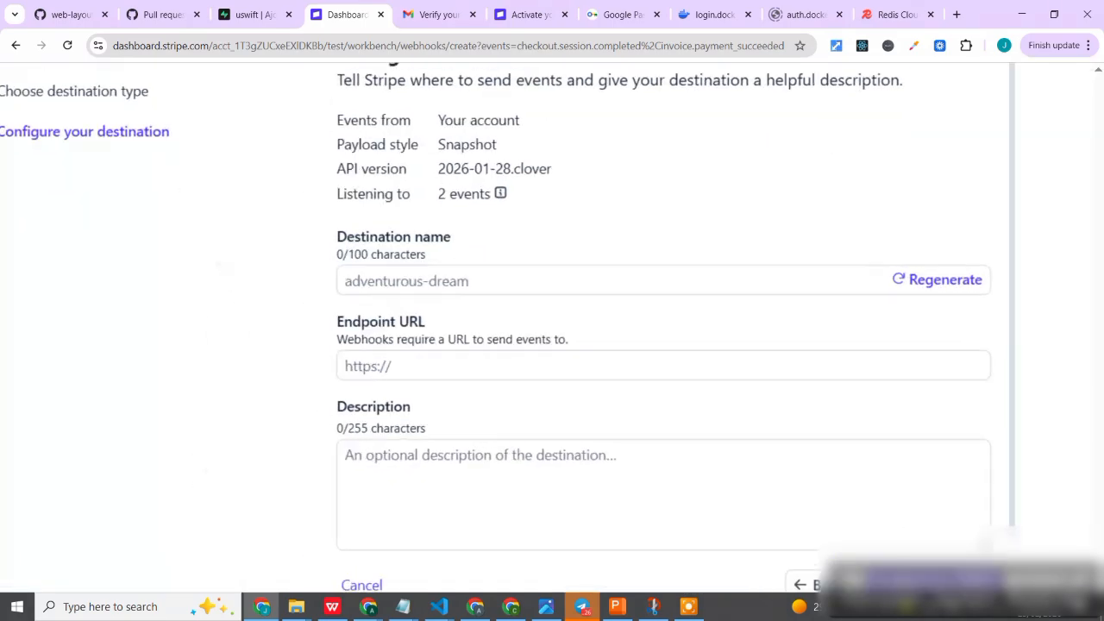
drag(431, 321, 322, 328)
click(321, 326)
scroll(256, 255, down, 3)
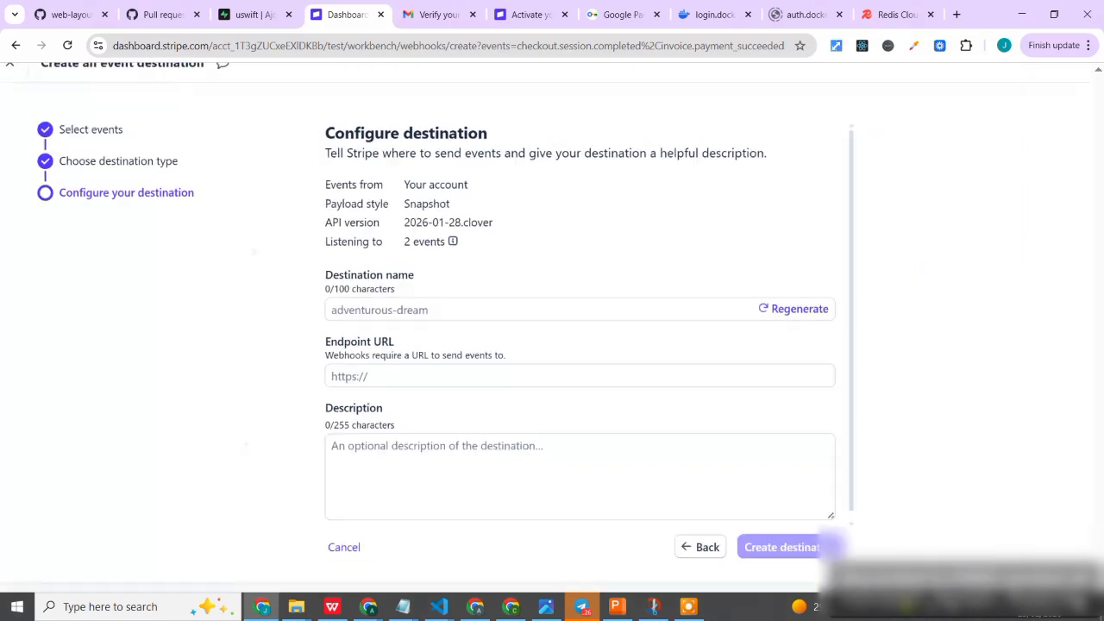
scroll(256, 255, up, 1)
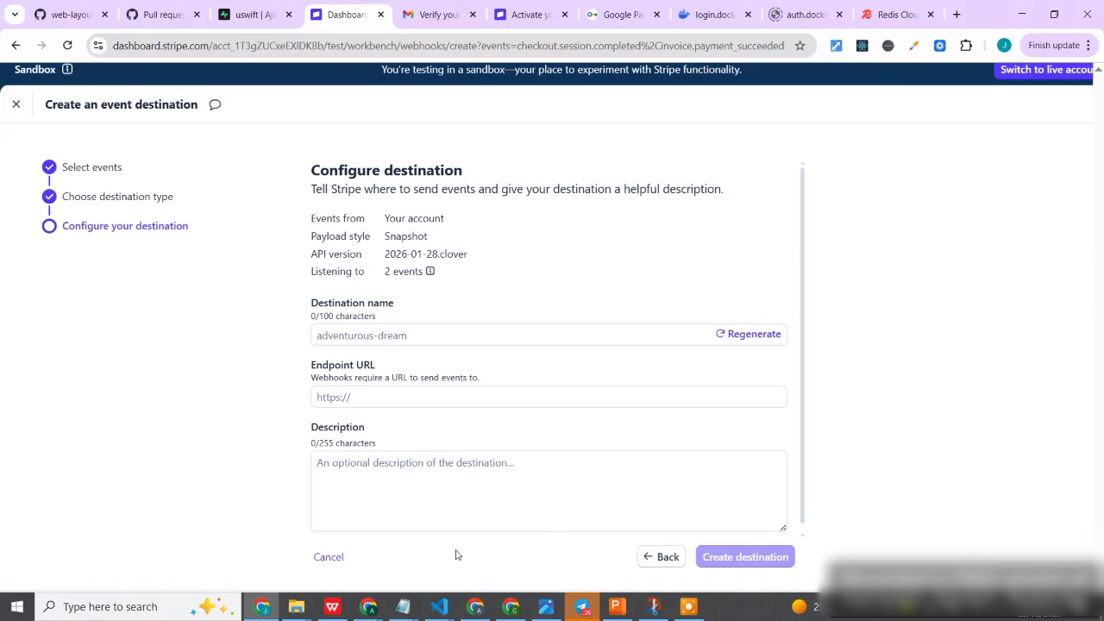
Switch to the Uswift project in Visual Studio Code, highlight the tunnel URL in the terminal and enlarge the interface.
mouse_move(437, 610)
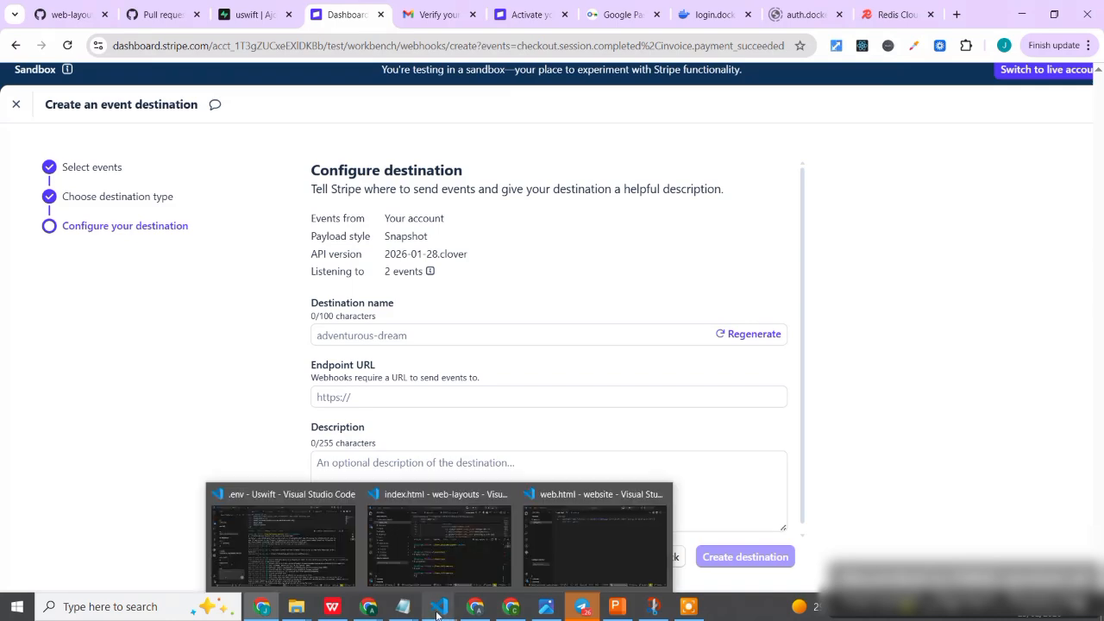
click(322, 558)
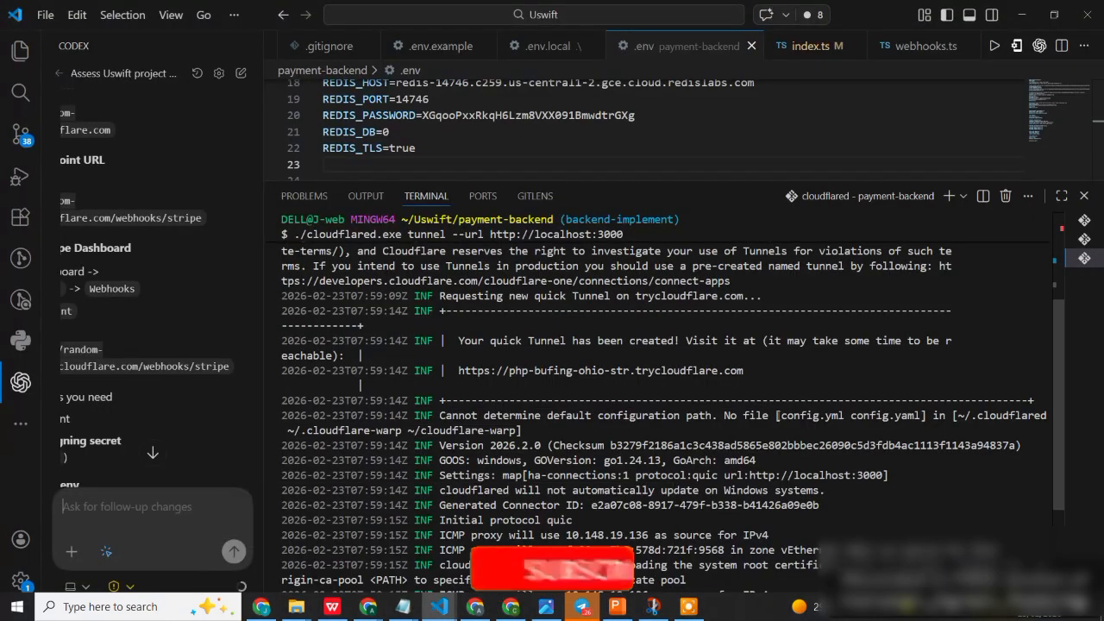
drag(746, 371, 454, 370)
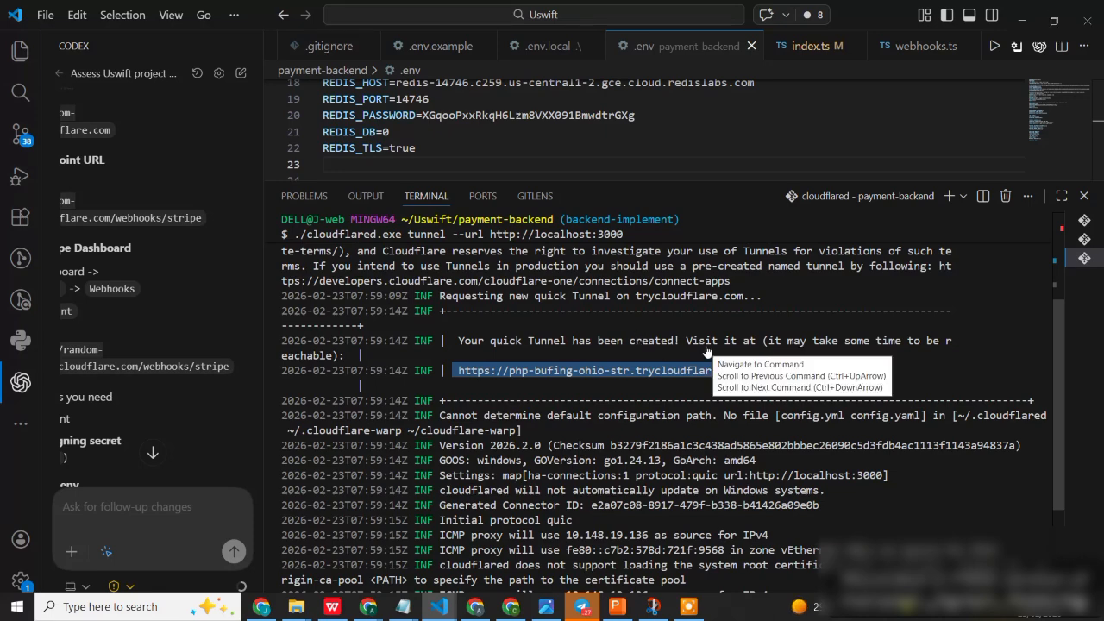
key(ctrl+equal)
key(ctrl+equal)
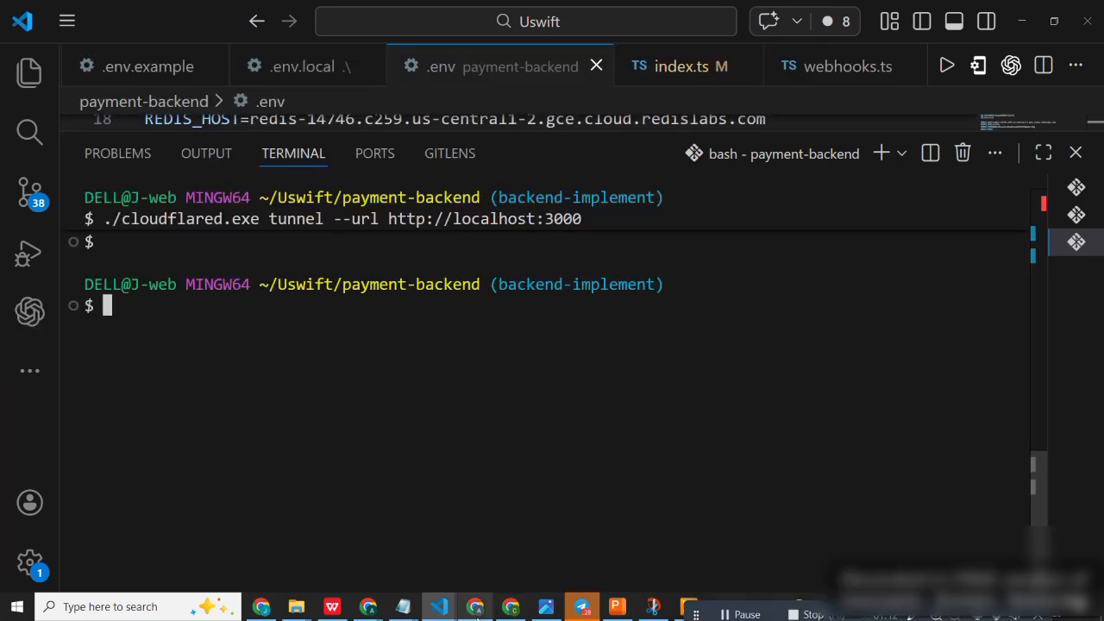
Copy the cloudflared download curl command from the Webhook-Claudflare Notepad file and paste it into the payment-backend terminal in Visual Studio Code.
mouse_move(410, 614)
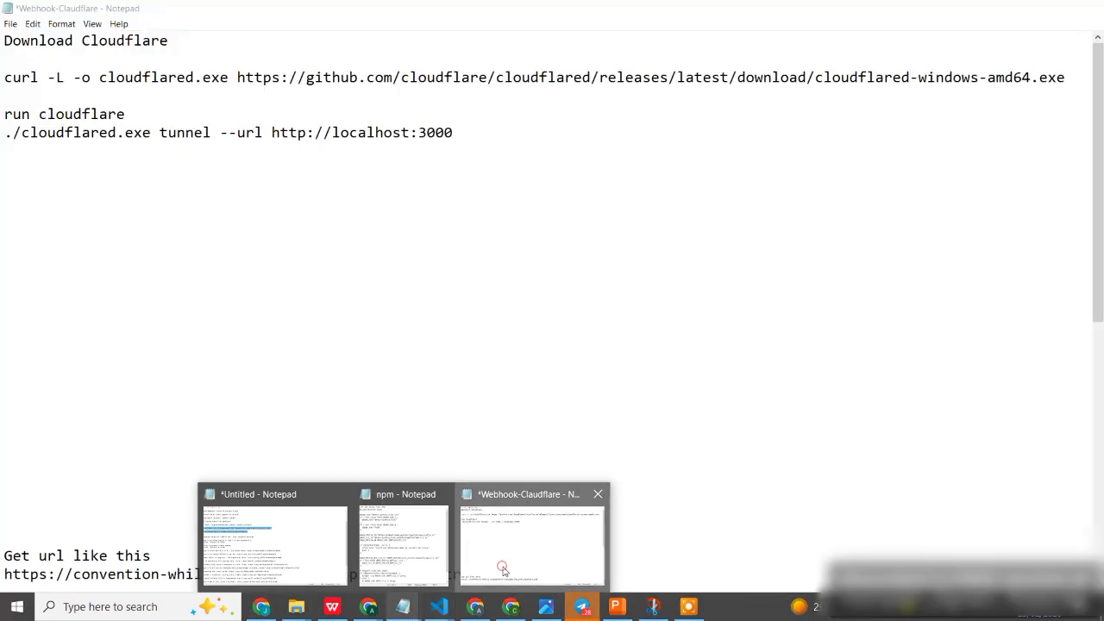
click(504, 548)
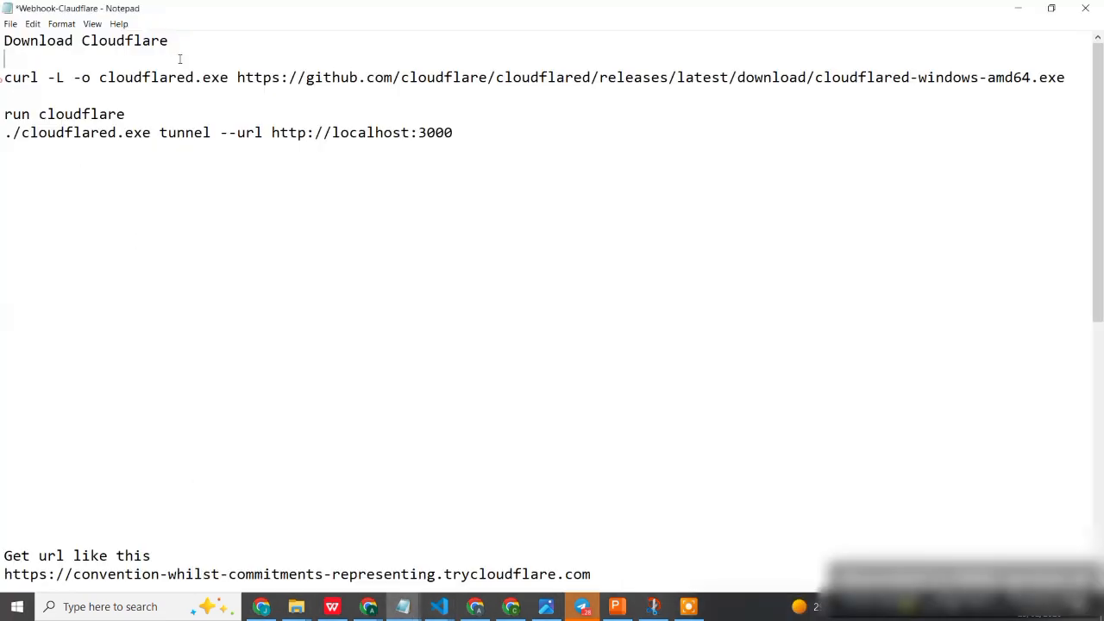
drag(3, 77, 1099, 83)
key(ctrl+c)
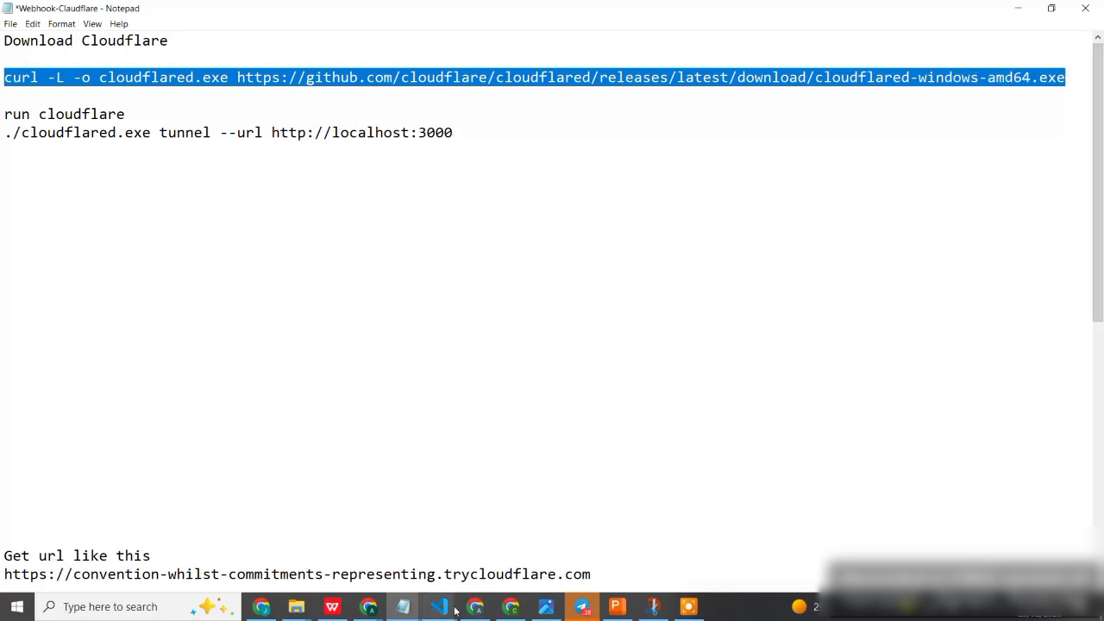
mouse_move(440, 606)
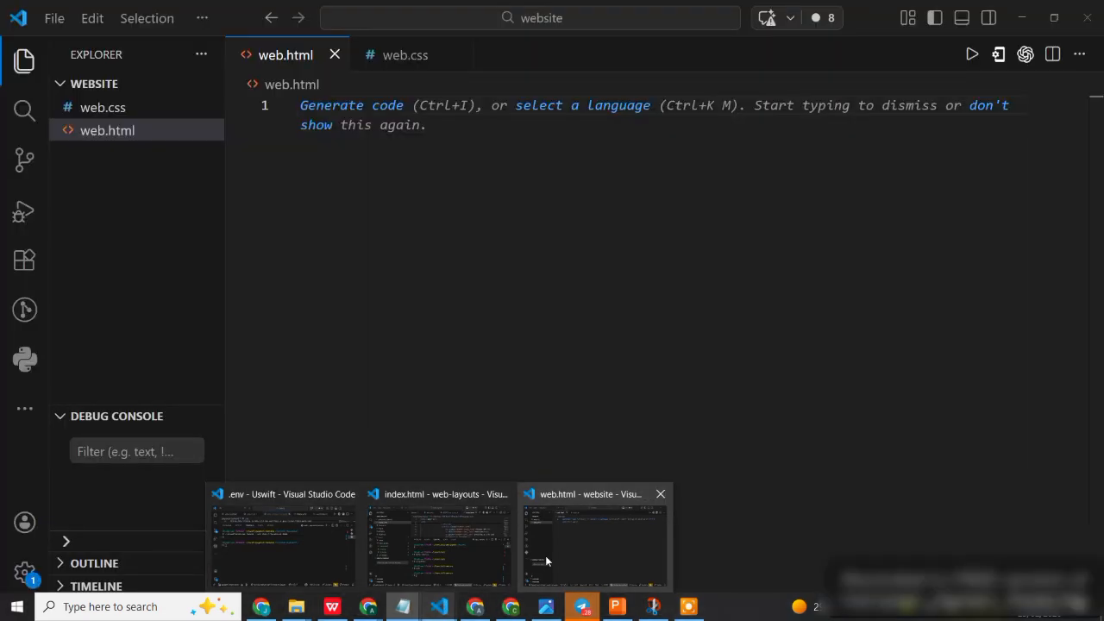
mouse_move(377, 548)
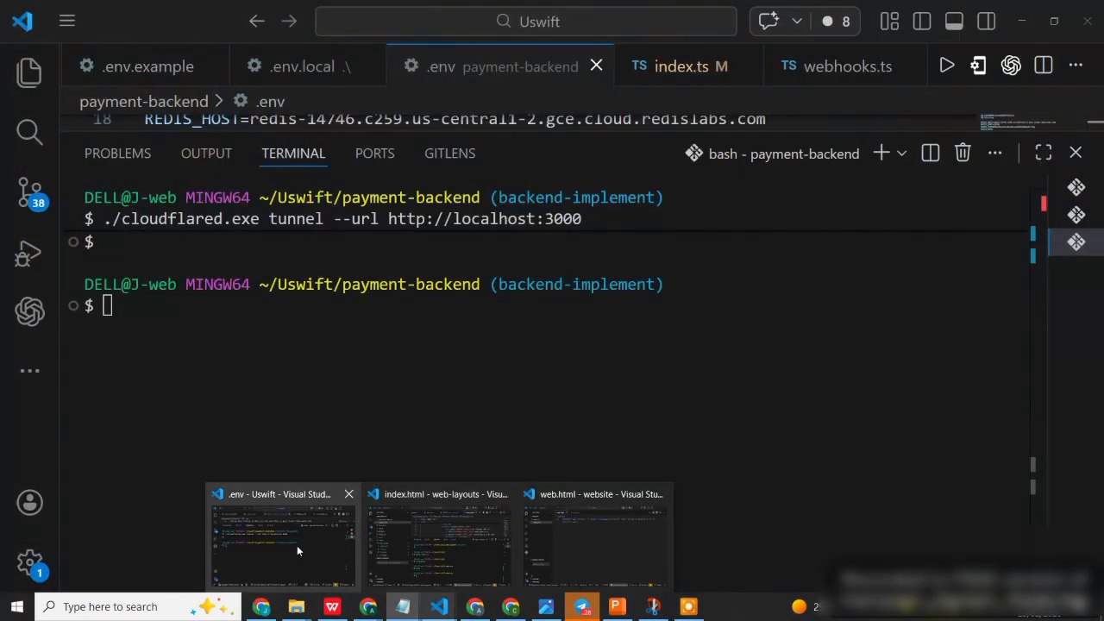
click(297, 545)
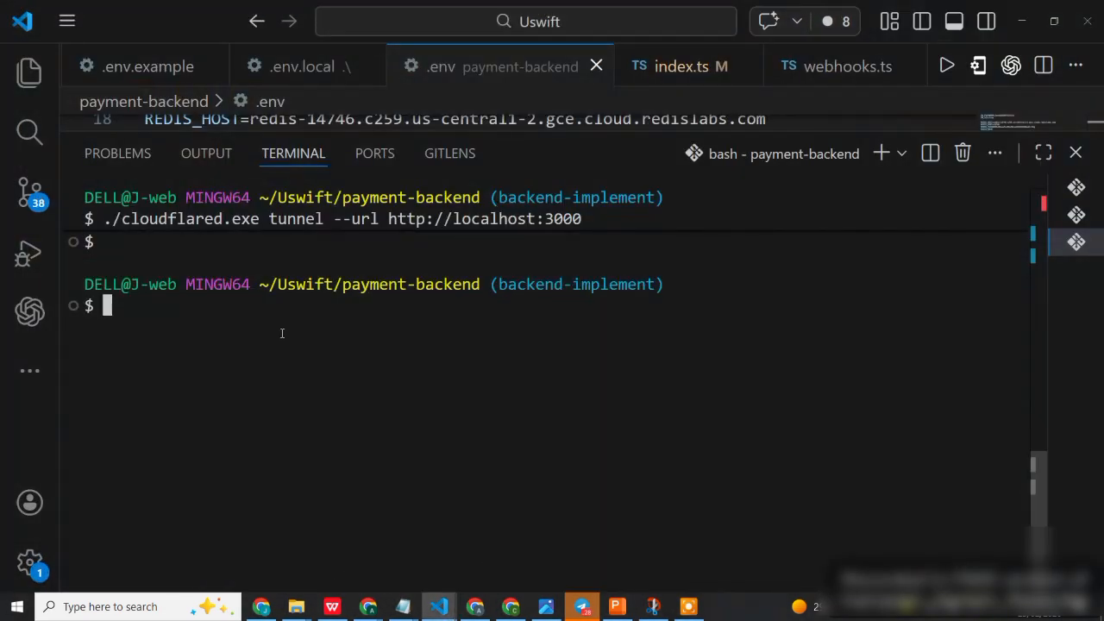
key(ctrl+v)
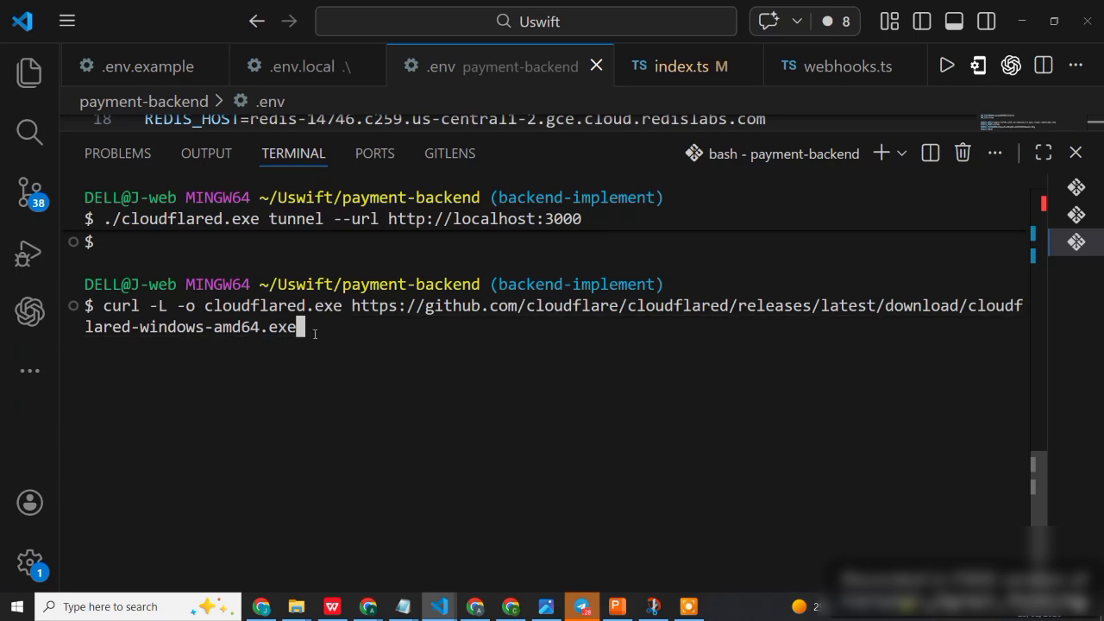
Delete the end of the pasted curl command back to "releases/".
key(BackSpace)
key(BackSpace)
key(BackSpace)
key(BackSpace)
key(BackSpace)
key(BackSpace)
key(BackSpace)
key(BackSpace)
key(BackSpace)
key(BackSpace)
key(BackSpace)
key(BackSpace)
key(BackSpace)
key(BackSpace)
key(BackSpace)
key(BackSpace)
key(BackSpace)
key(BackSpace)
key(BackSpace)
key(BackSpace)
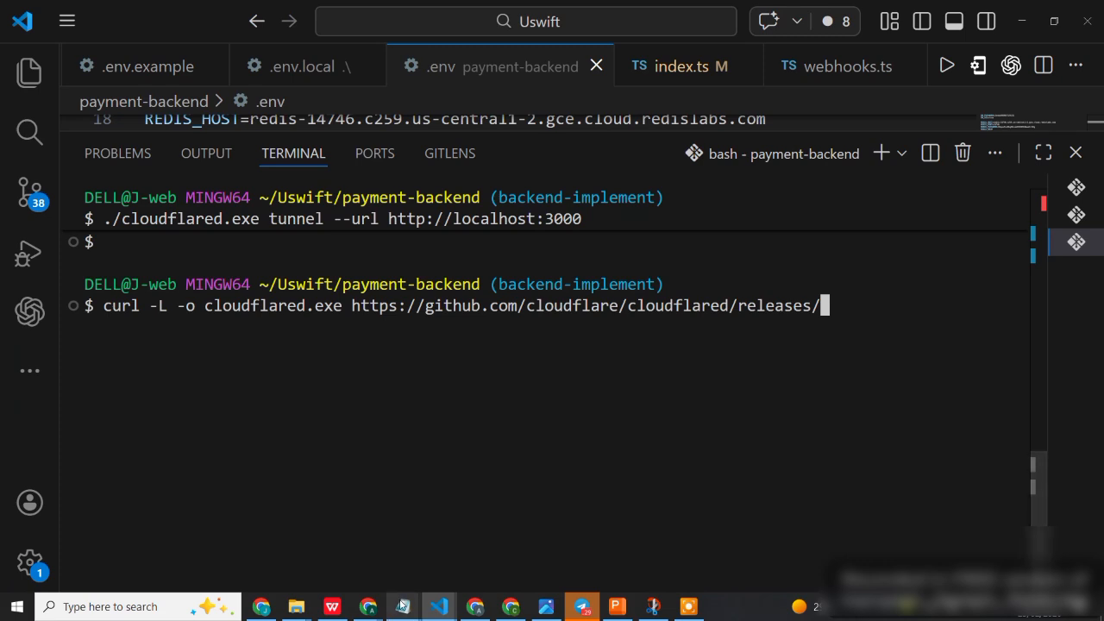
mouse_move(404, 605)
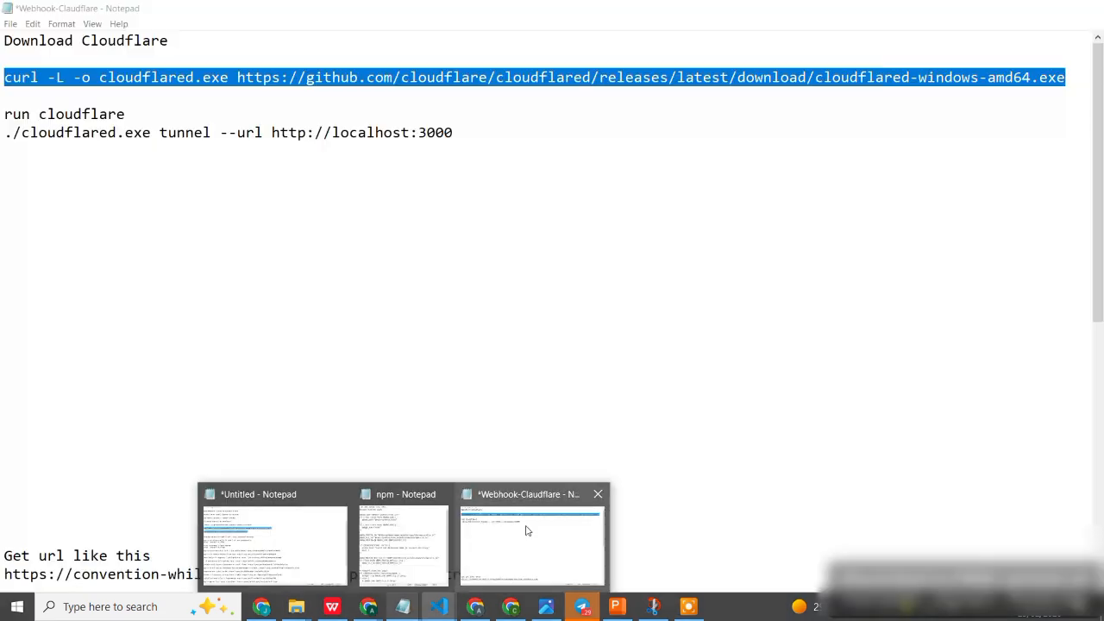
click(526, 529)
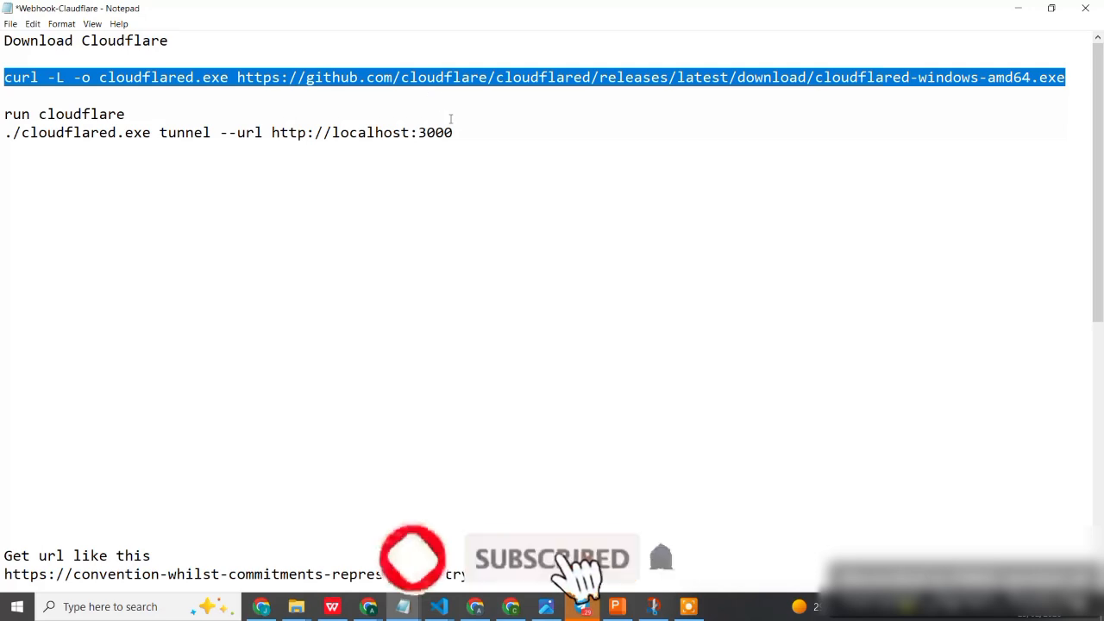
drag(456, 131, 4, 132)
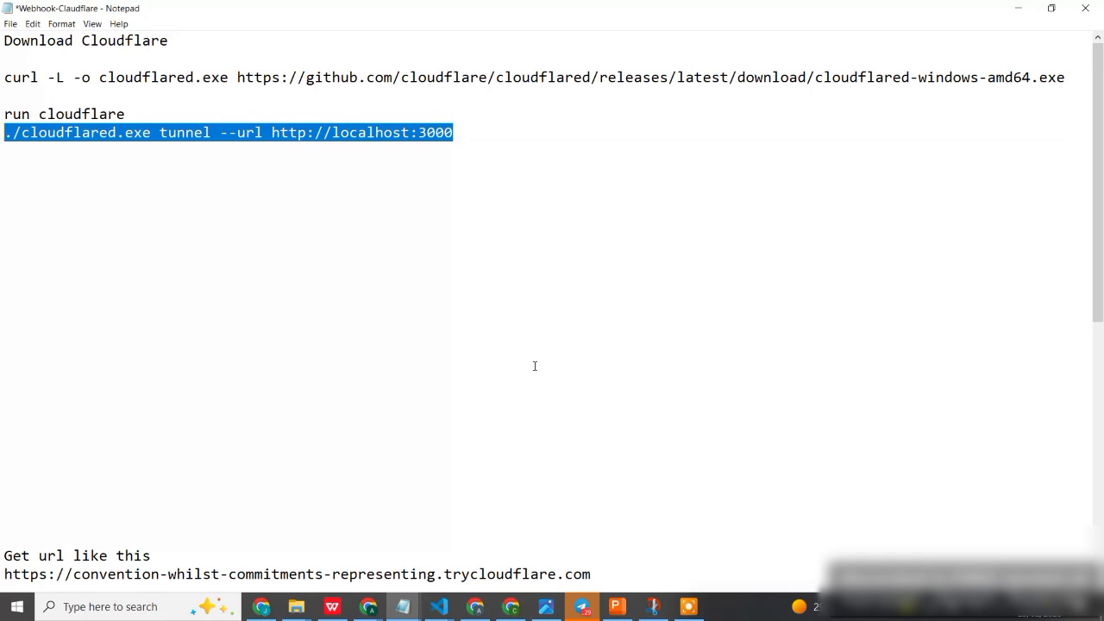
mouse_move(439, 606)
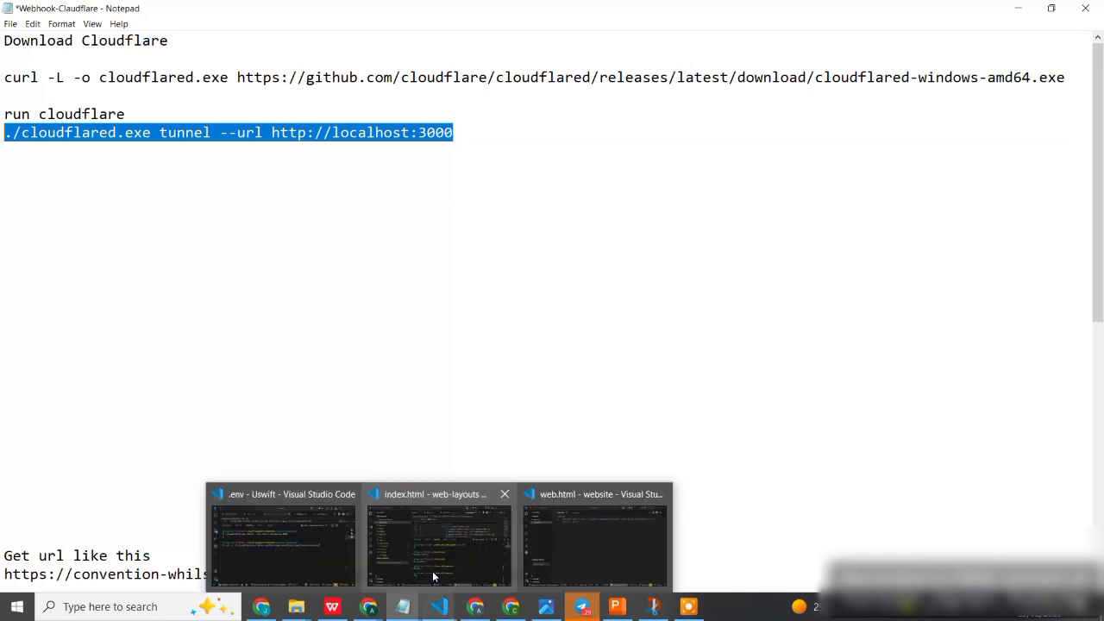
click(256, 559)
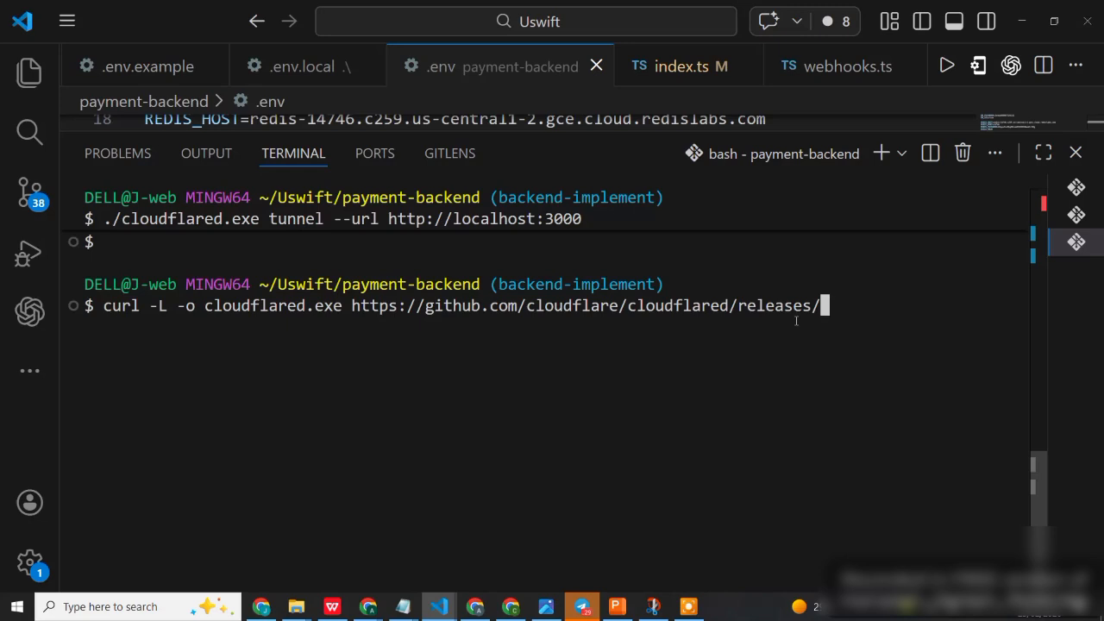
Clear the rest of the curl command from the terminal prompt.
key(ctrl+BackSpace)
key(ctrl+BackSpace)
key(ctrl+BackSpace)
key(ctrl+BackSpace)
key(ctrl+BackSpace)
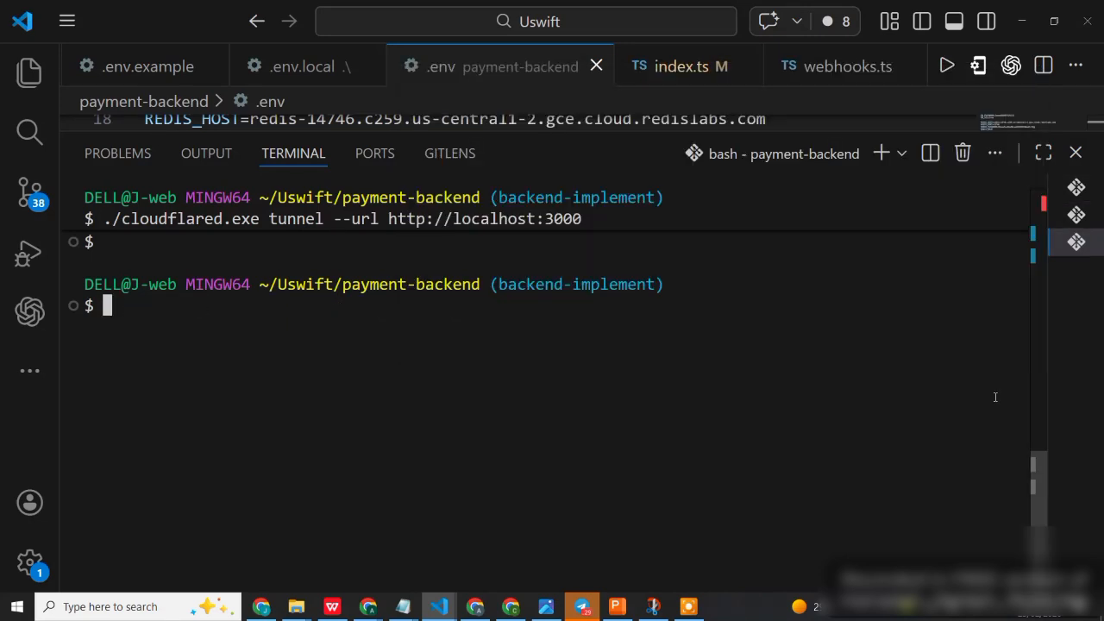
Start the payment backend by running pnpm dev in the second terminal session.
click(1075, 187)
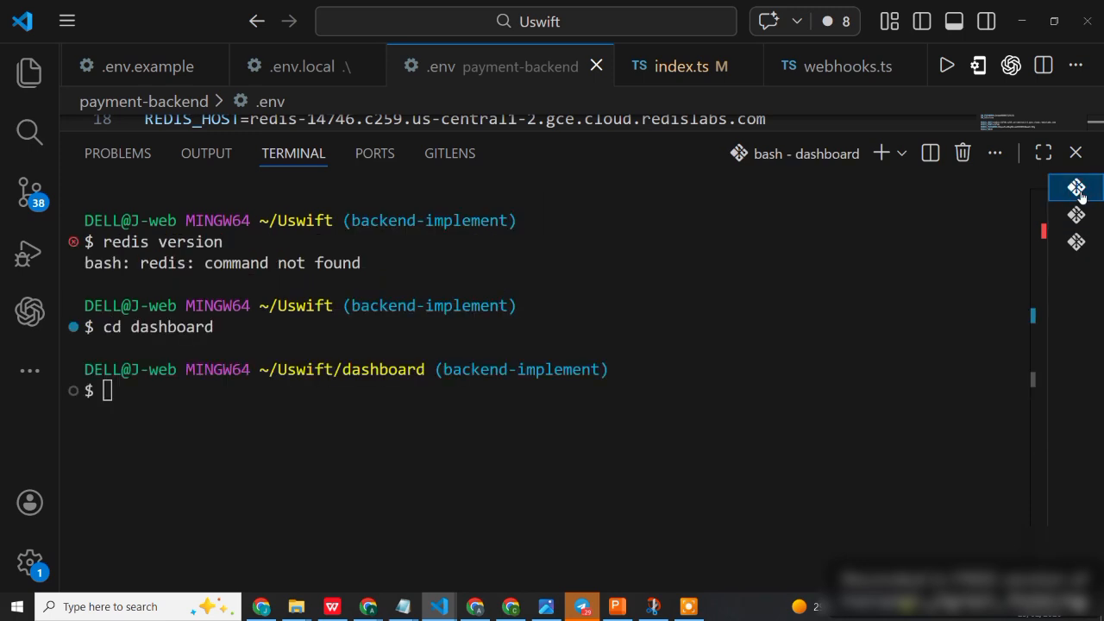
text(c)
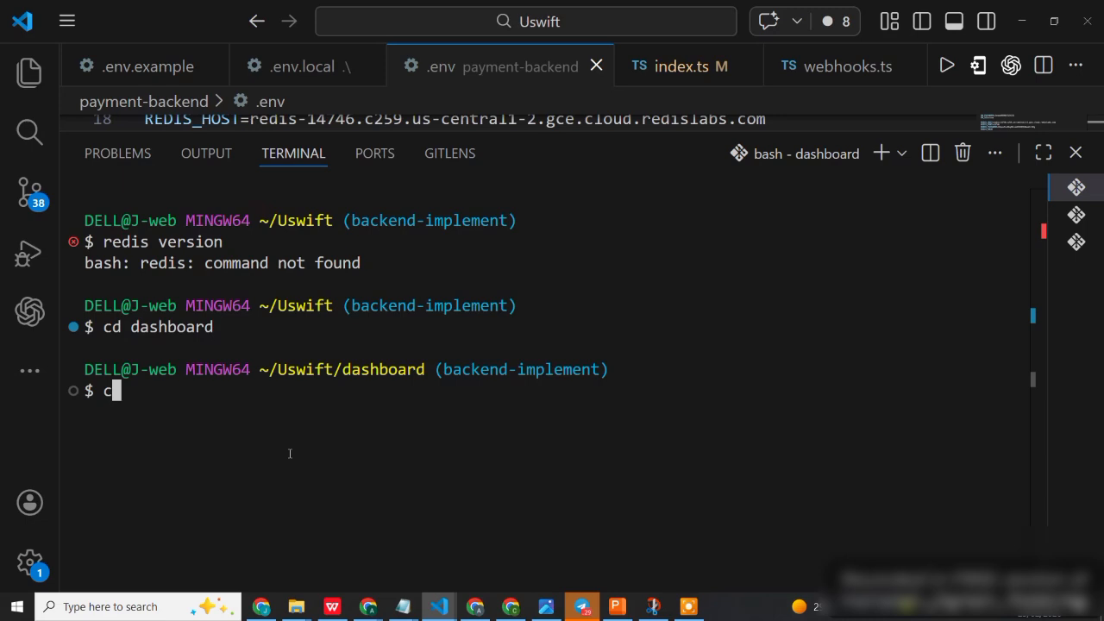
click(1081, 219)
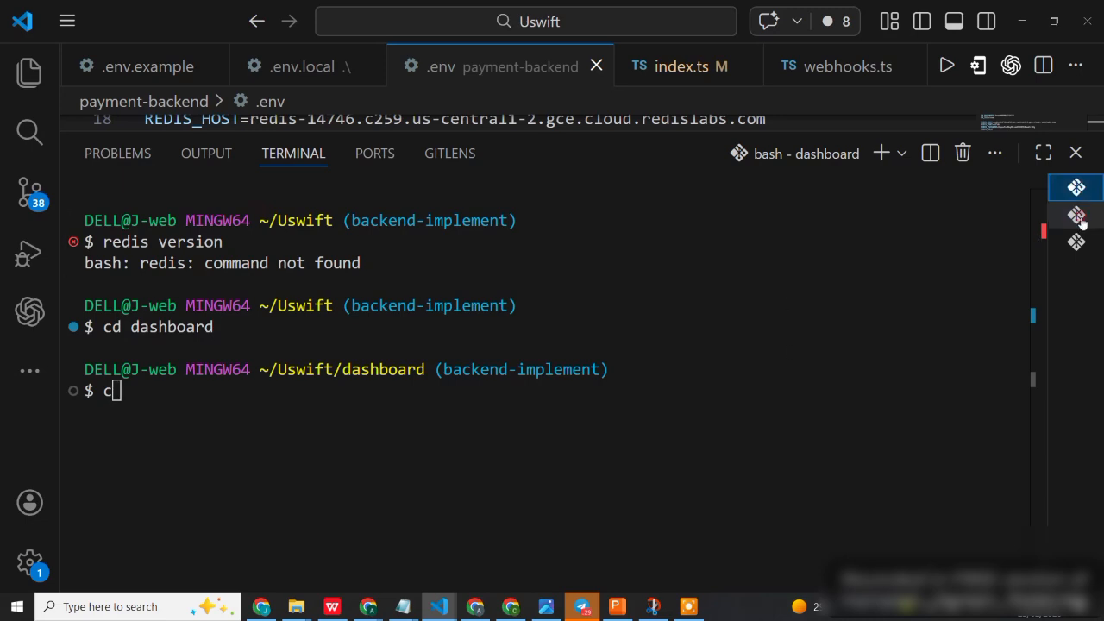
text(pn)
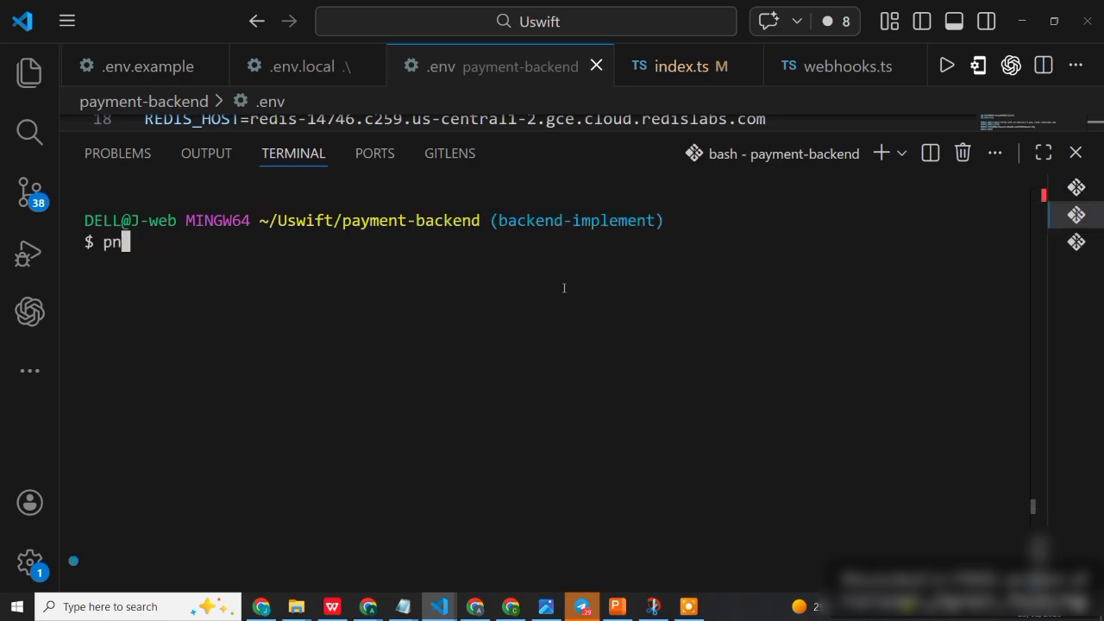
text(pm dev)
key(Return)
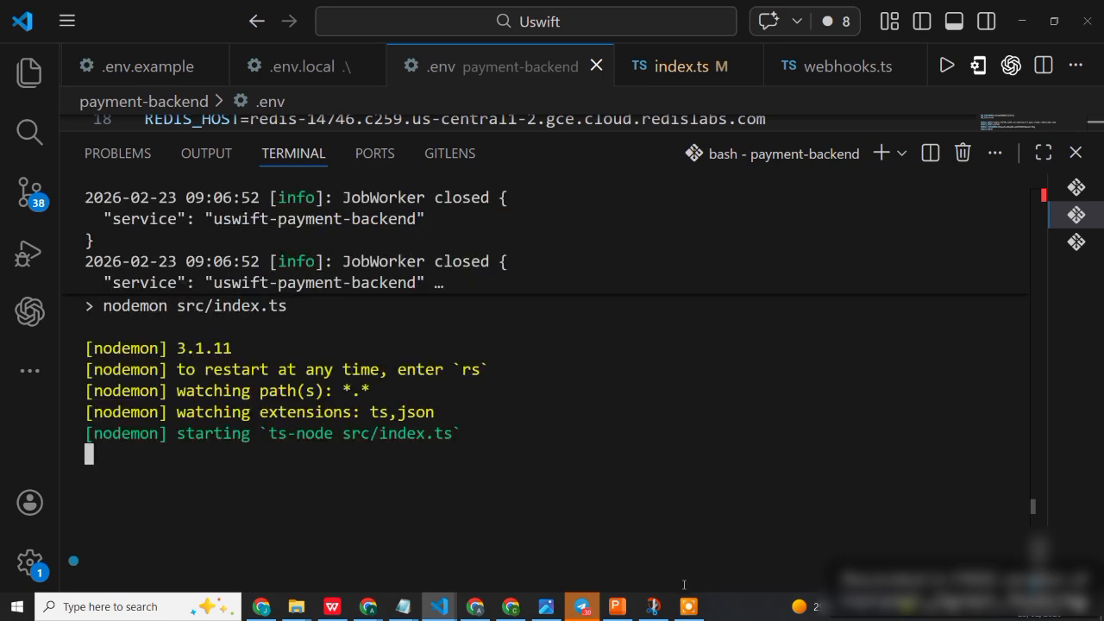
Check the payment backend's startup log in its terminal session.
mouse_move(687, 604)
mouse_move(1088, 248)
click(1075, 242)
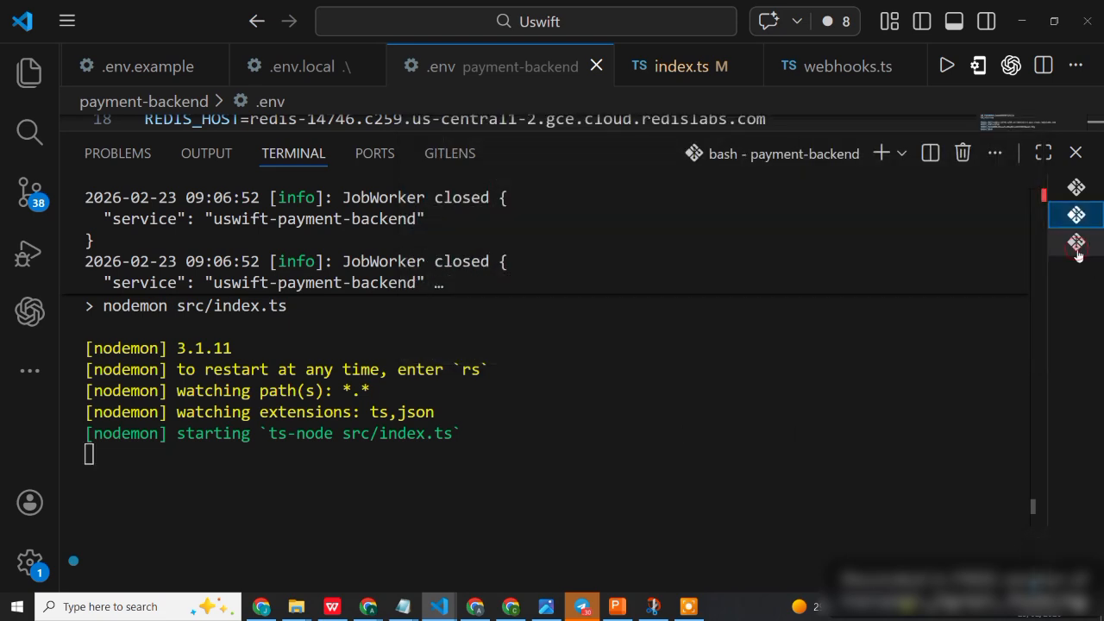
click(197, 352)
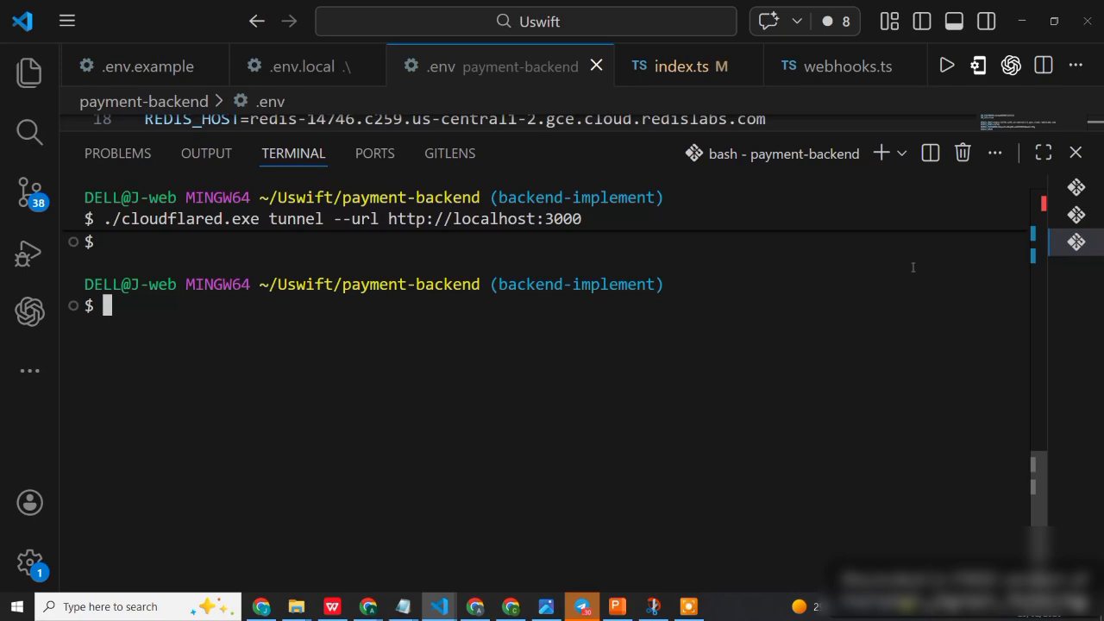
click(1075, 217)
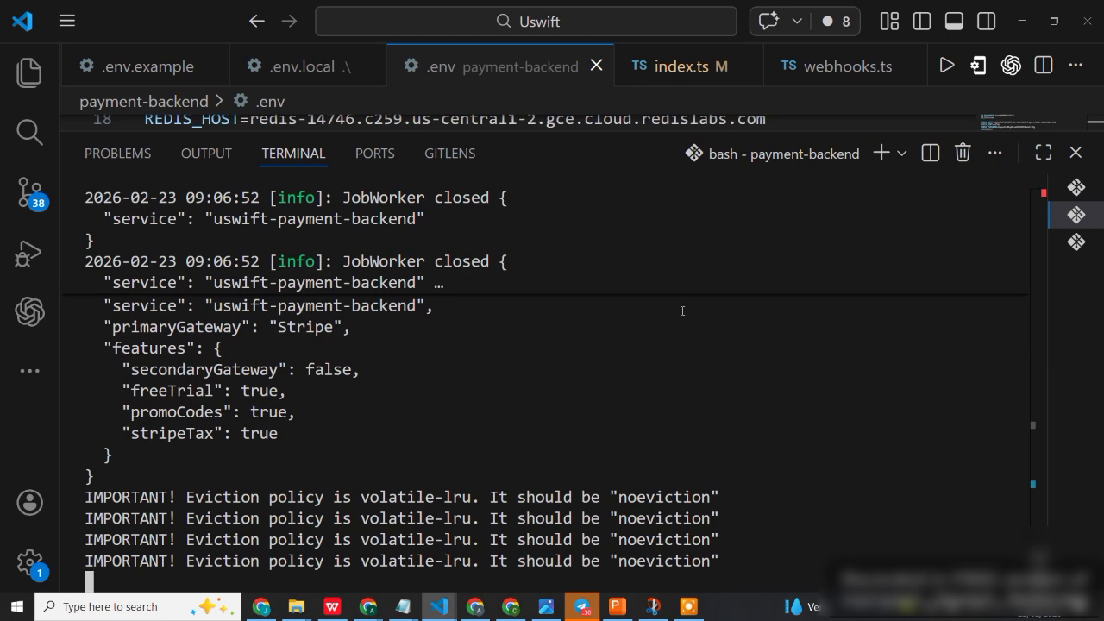
click(1076, 242)
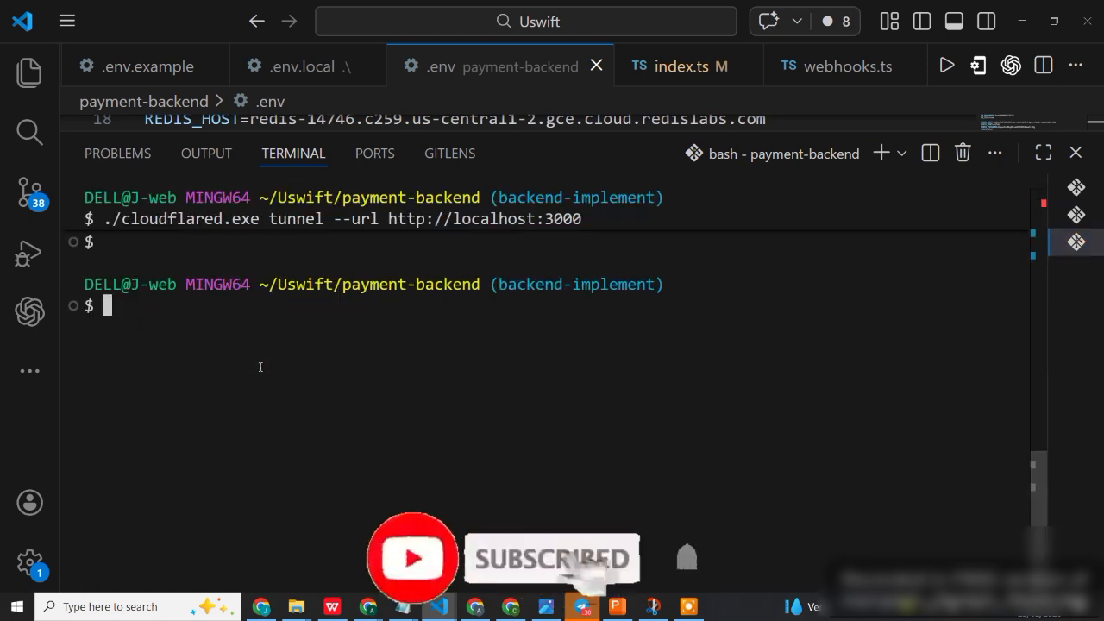
key(Up)
key(Up)
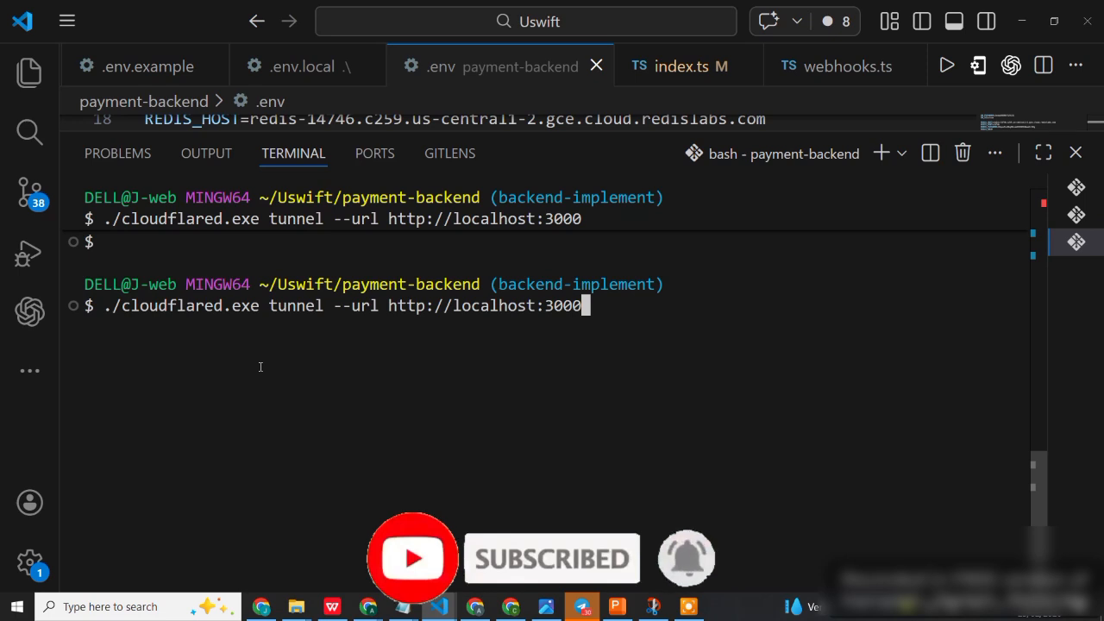
key(Return)
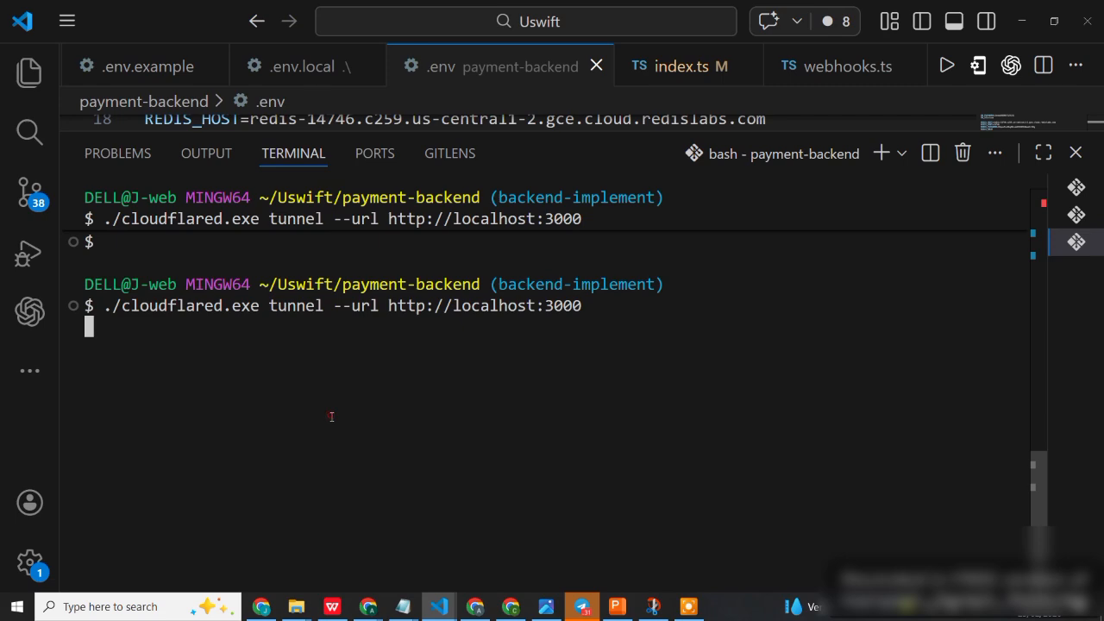
drag(1036, 510, 1035, 439)
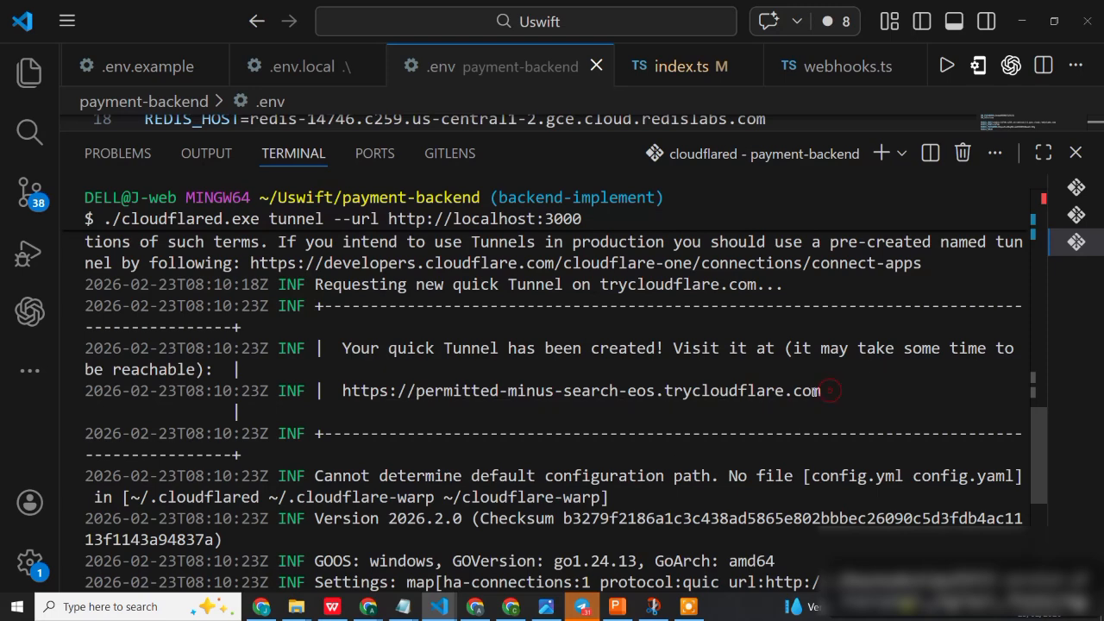
drag(830, 390, 339, 388)
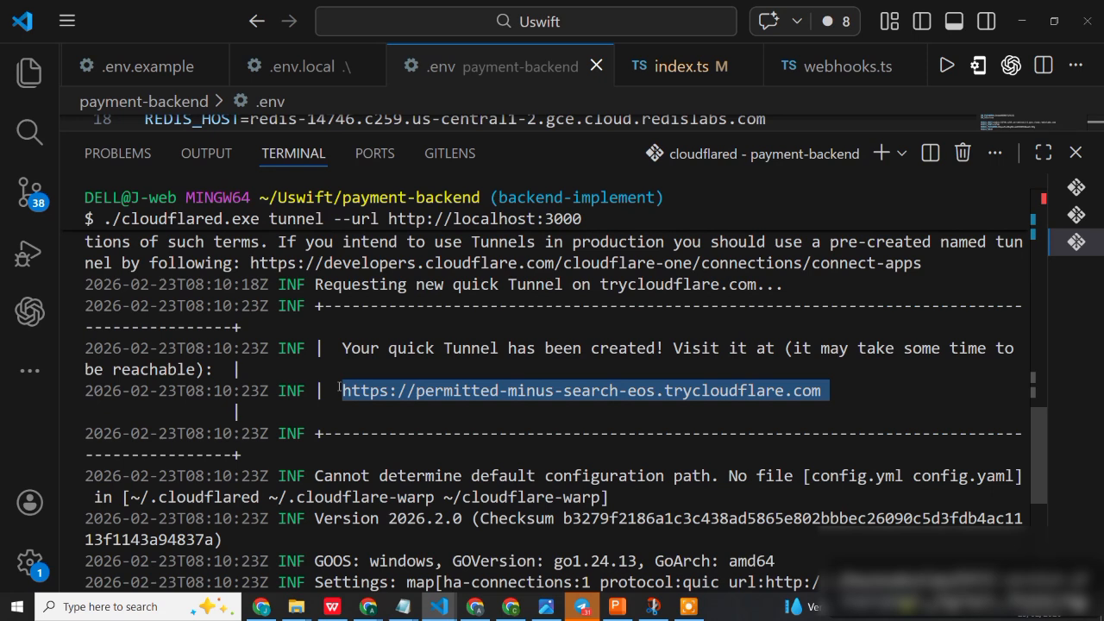
key(ctrl+c)
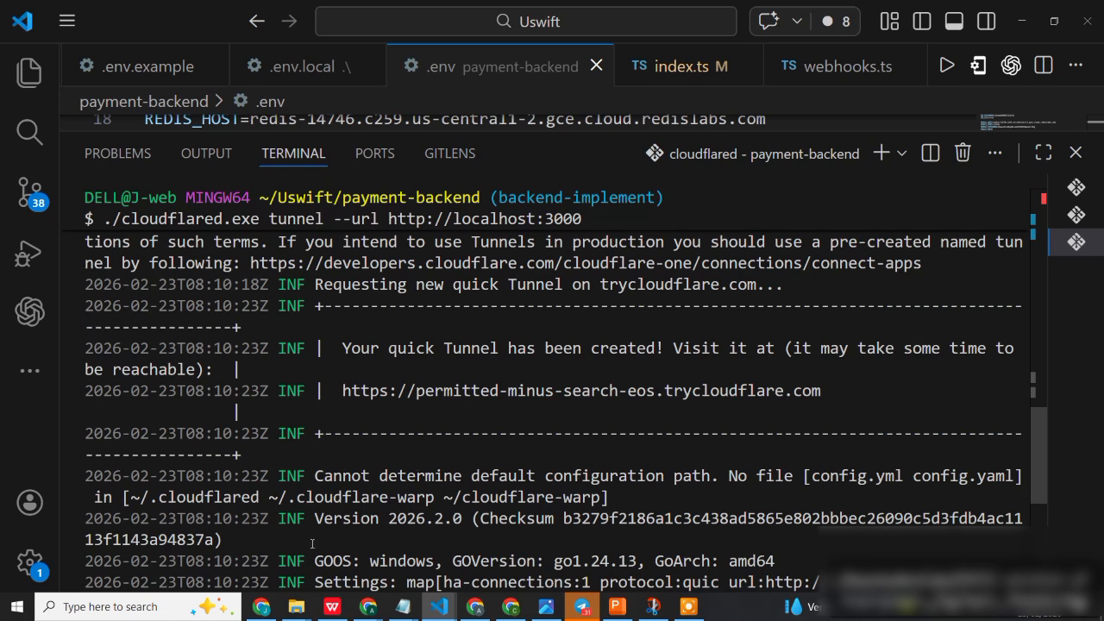
Switch to the Stripe dashboard in Chrome and paste the copied tunnel address as the destination's endpoint URL.
mouse_move(262, 606)
click(261, 538)
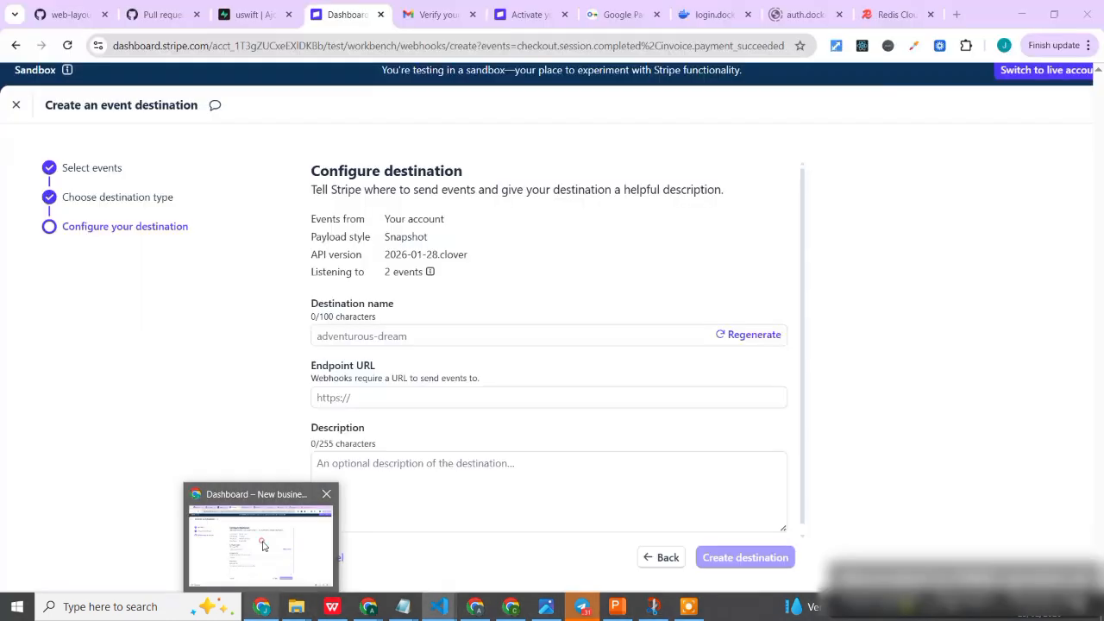
click(409, 397)
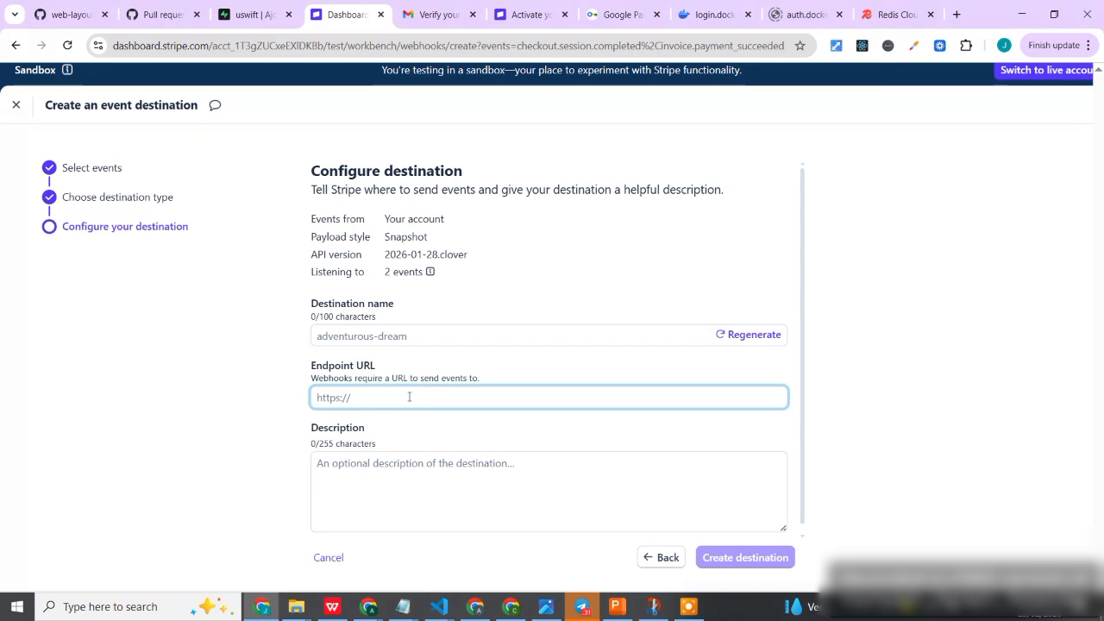
key(ctrl+v)
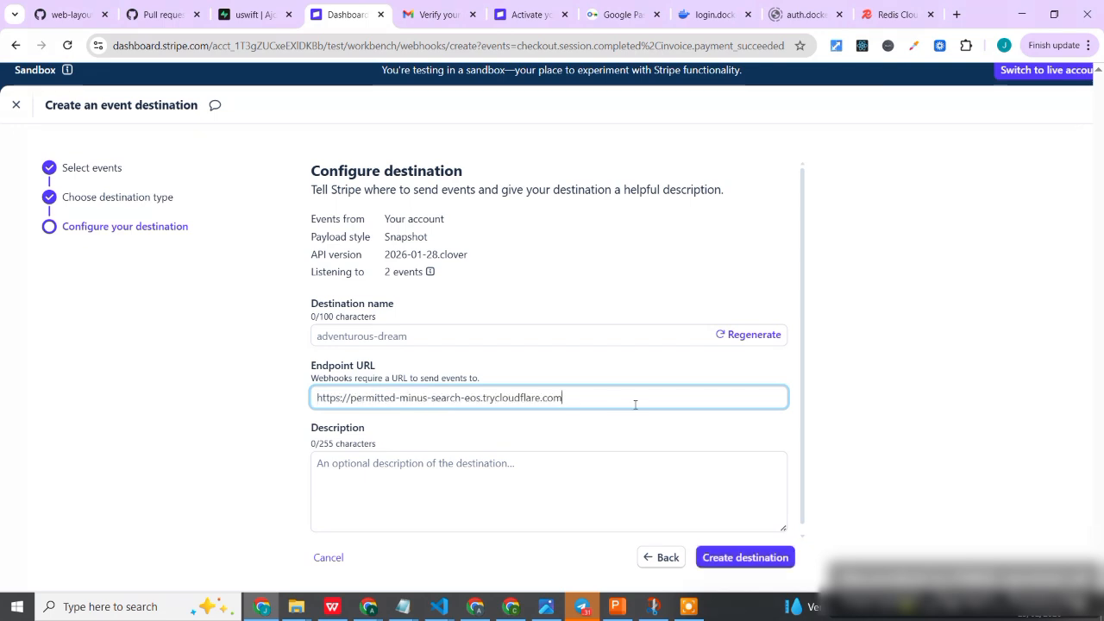
mouse_move(685, 607)
text(/stri)
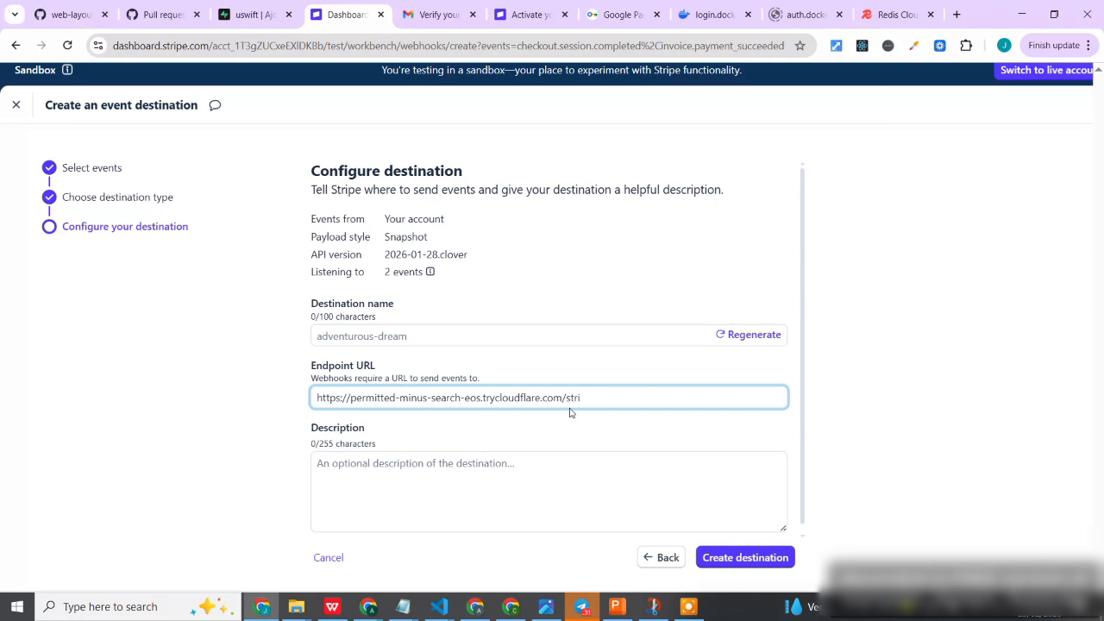
text(pe/webhooks)
key(BackSpace)
key(BackSpace)
key(BackSpace)
key(BackSpace)
key(BackSpace)
key(BackSpace)
key(BackSpace)
key(BackSpace)
key(BackSpace)
key(BackSpace)
key(BackSpace)
key(BackSpace)
key(BackSpace)
key(BackSpace)
Complete the endpoint URL so its path reads /webhooks/stripe, and create the uswift-paymentbackend event destination.
text(we)
text(hooks/stripe)
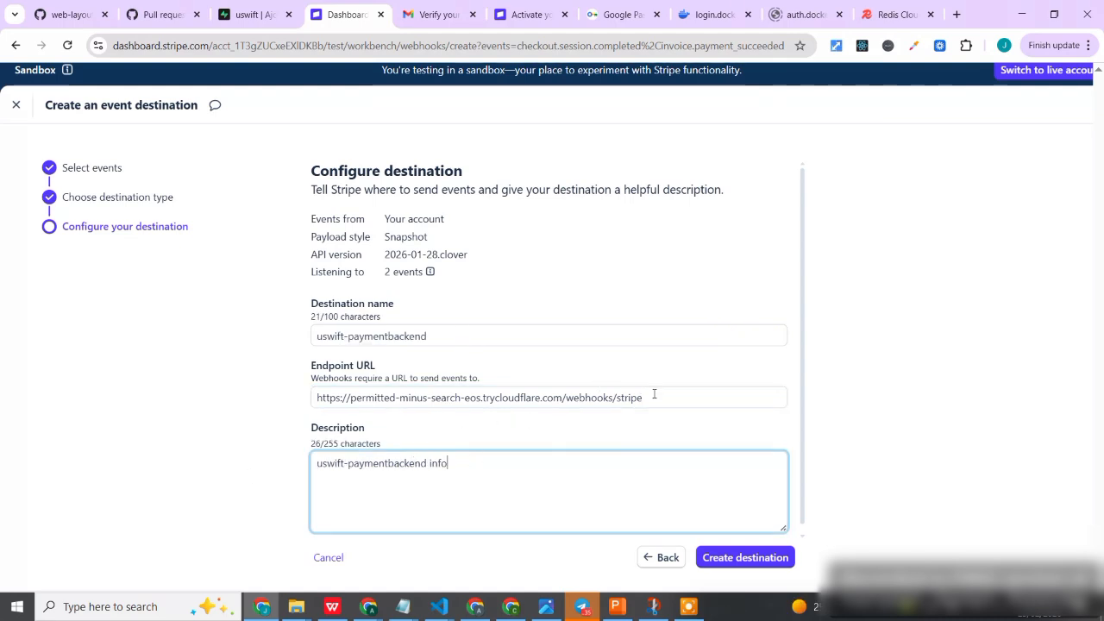
drag(651, 397, 278, 434)
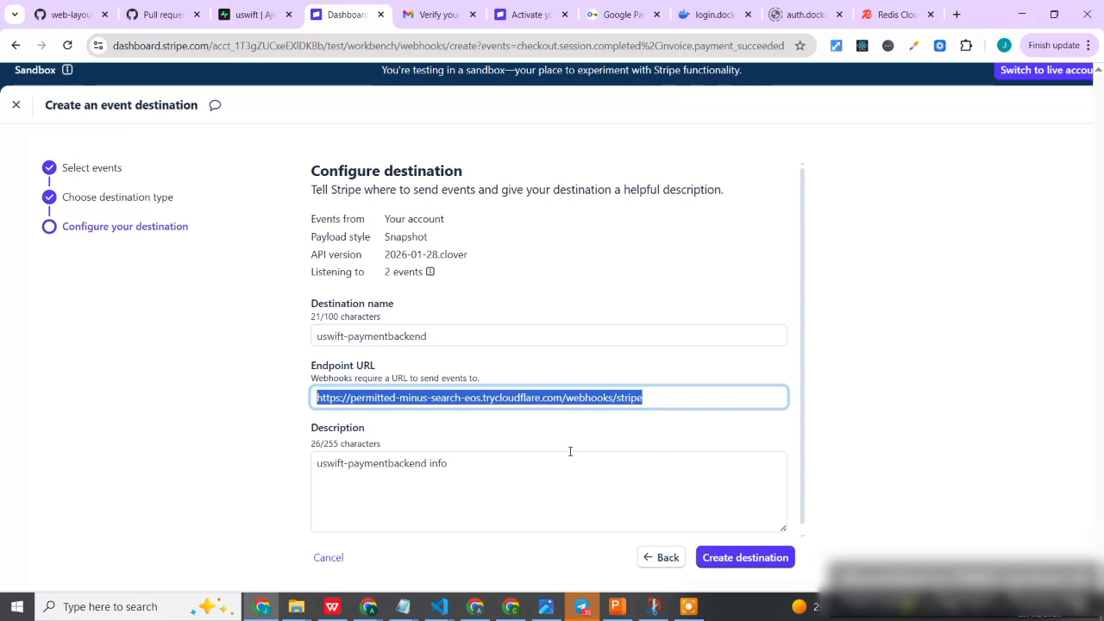
click(745, 559)
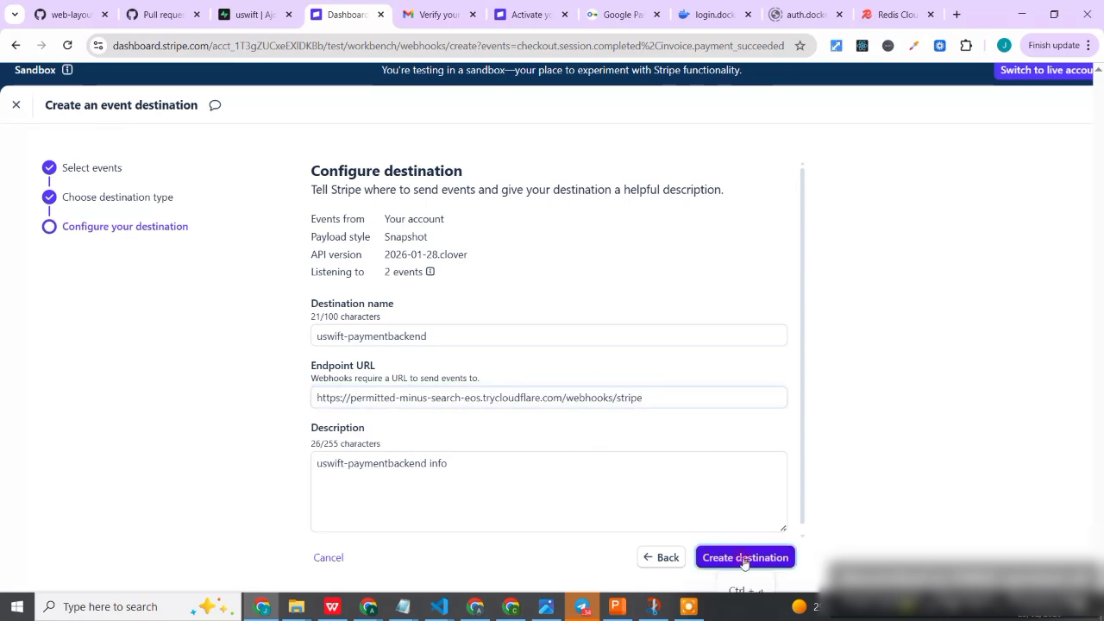